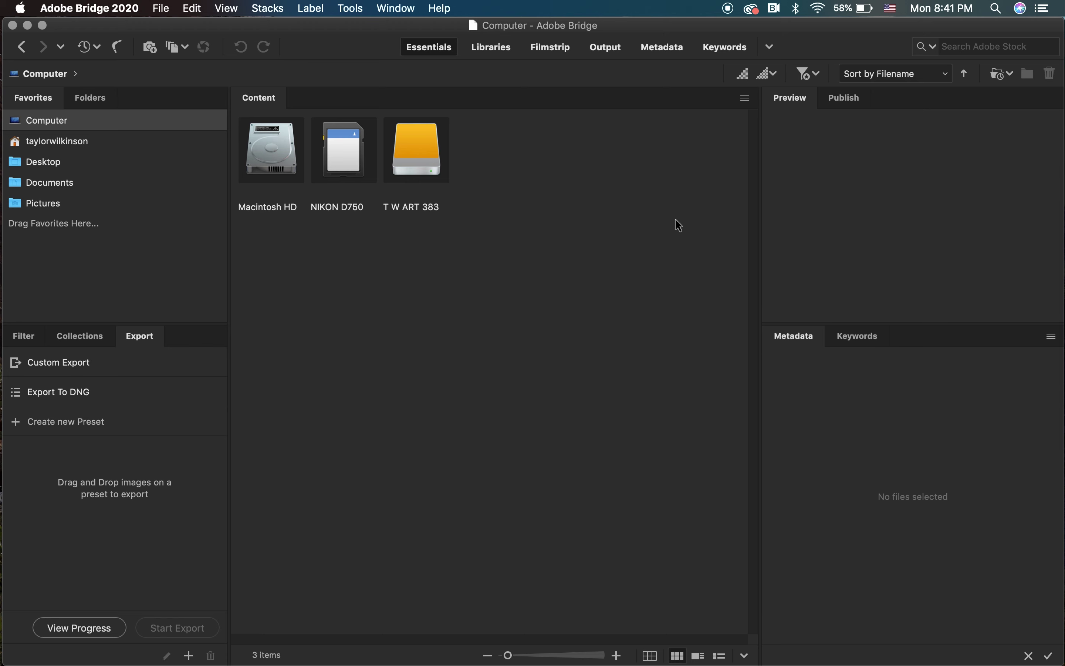
- Dock Preview in the centre and Content on the right, close Publish, and make Content narrow and tall
left_click_drag(791, 98, 627, 119)
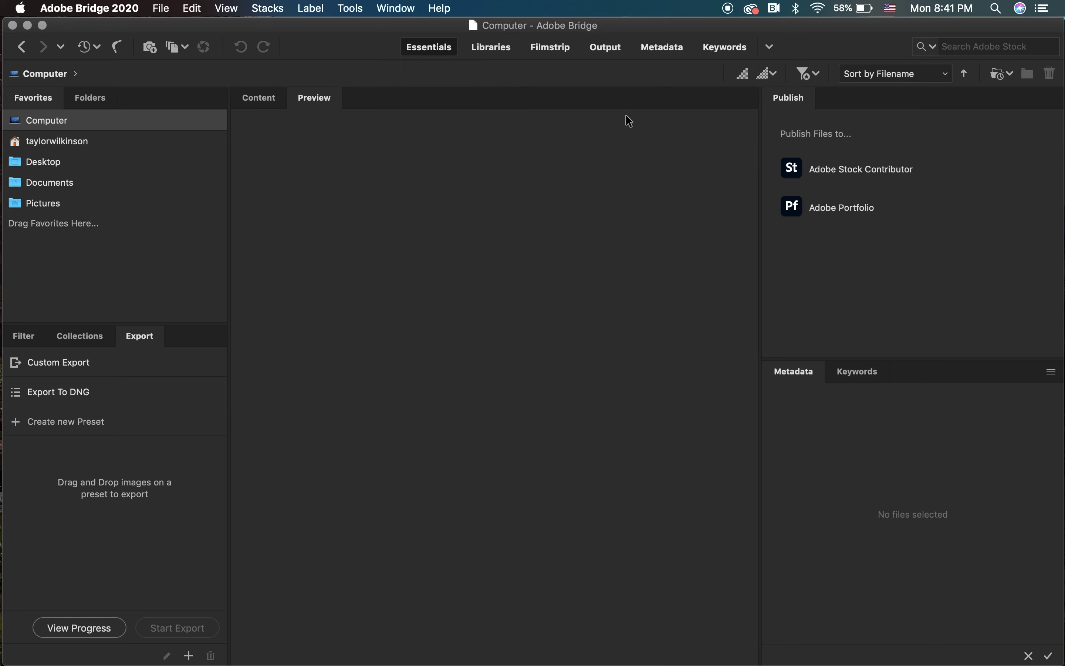
left_click_drag(256, 99, 790, 125)
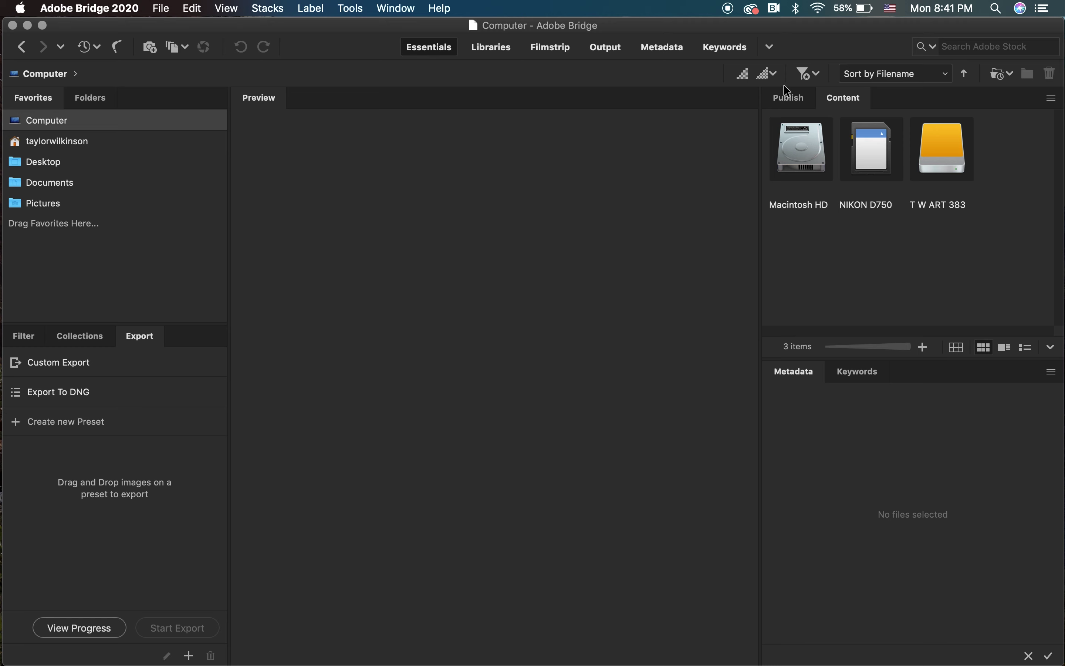
right_click(787, 96)
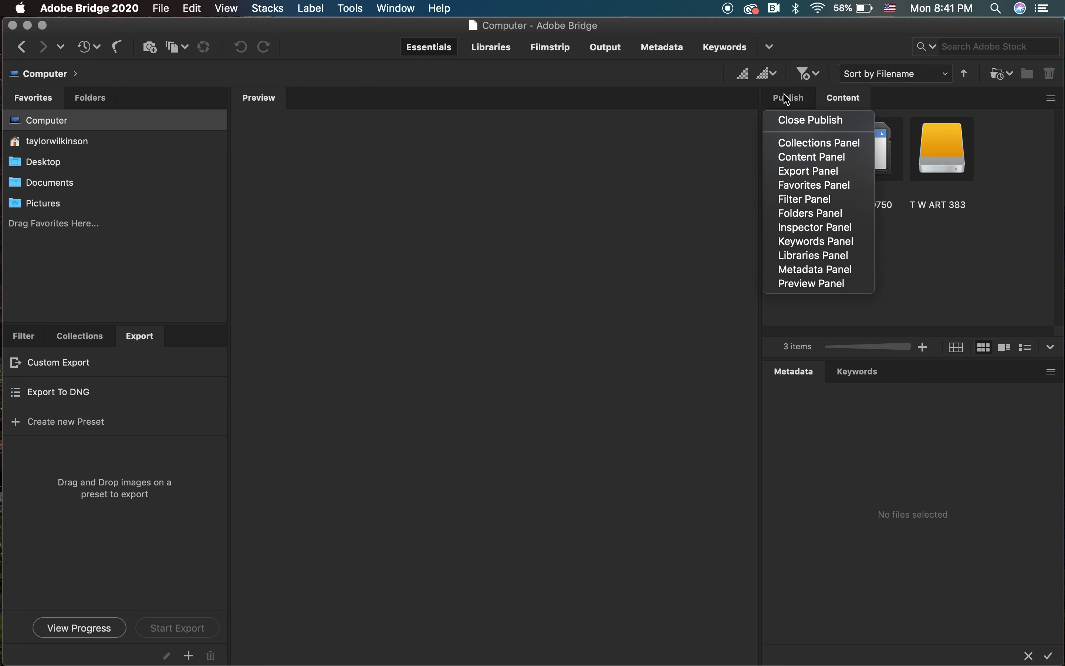
left_click(789, 125)
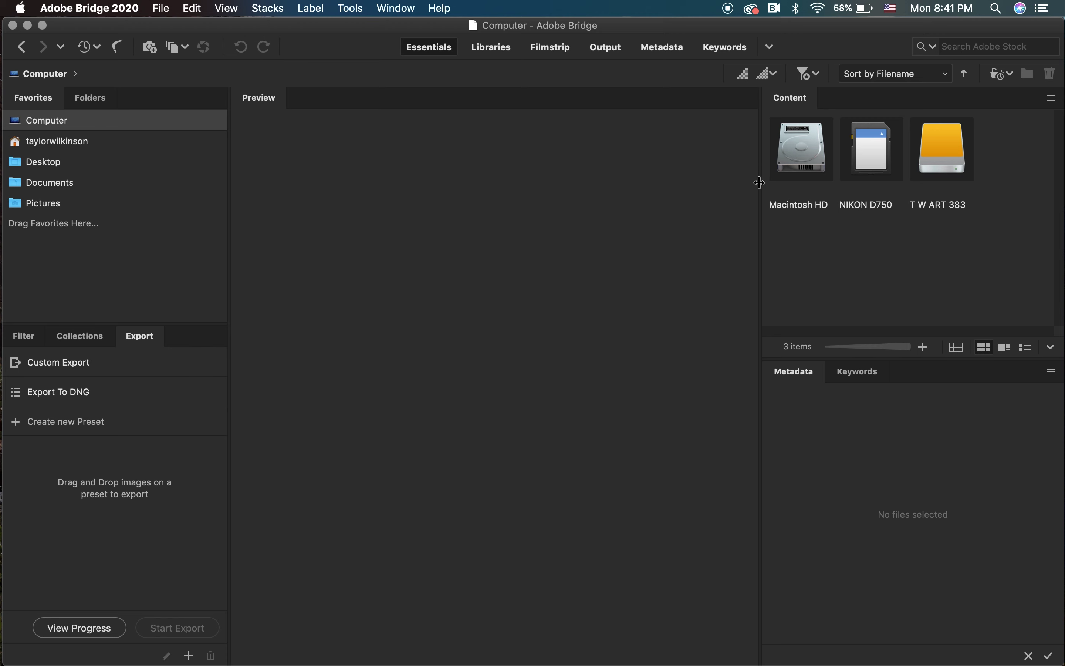
left_click_drag(760, 182, 909, 193)
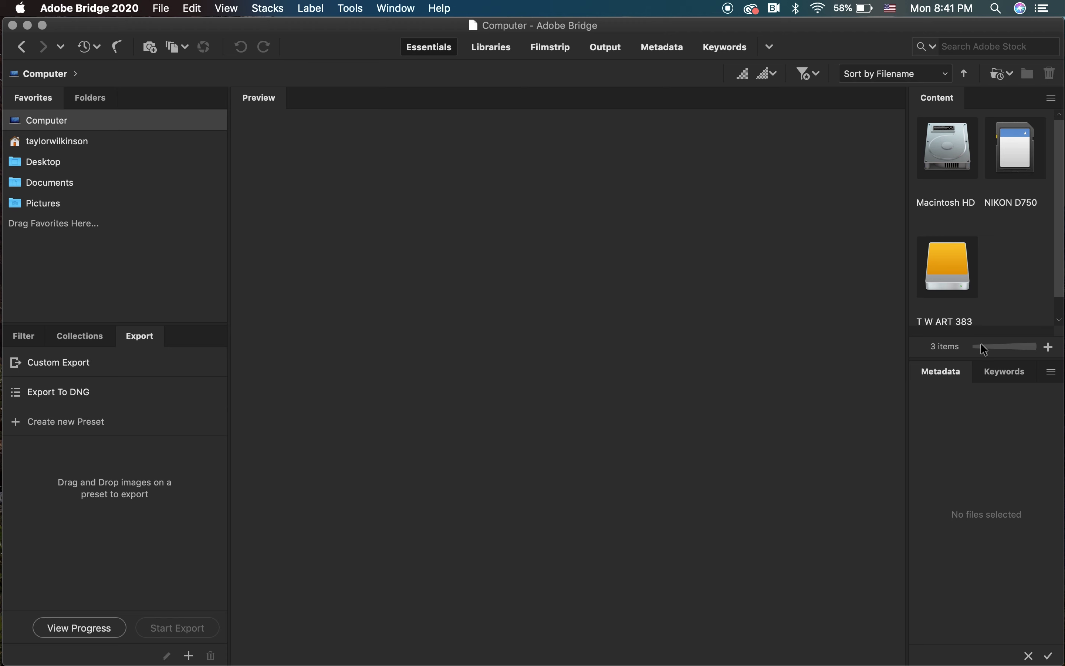
left_click_drag(981, 363, 1011, 579)
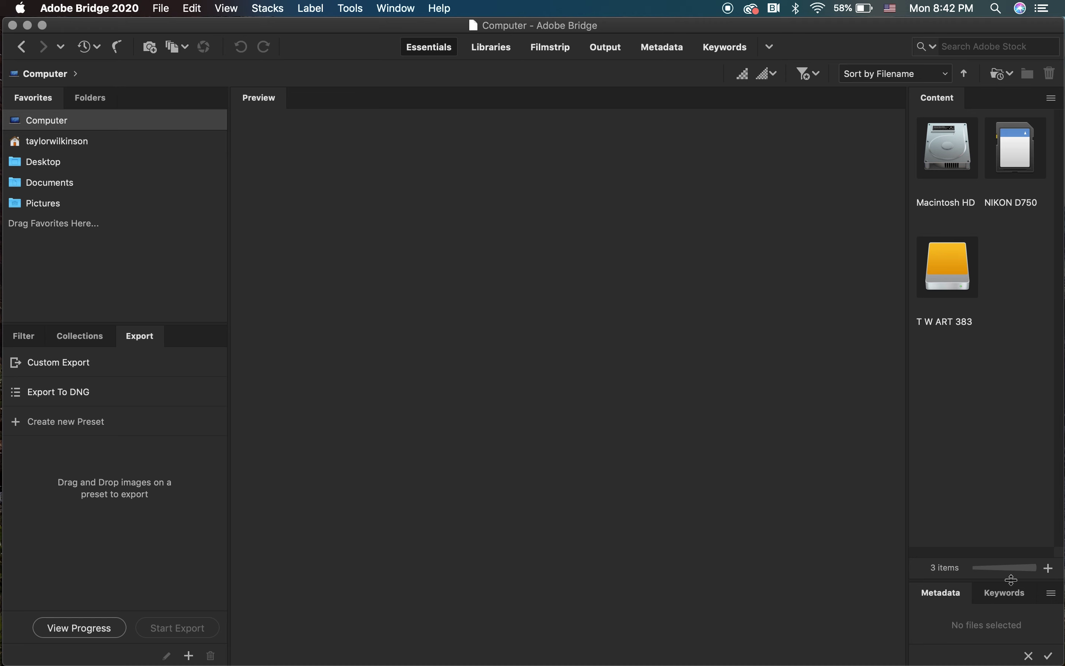
- Close the Export and Collections panels, enlarge Favorites over Filter, and narrow the left column
right_click(147, 340)
left_click(152, 362)
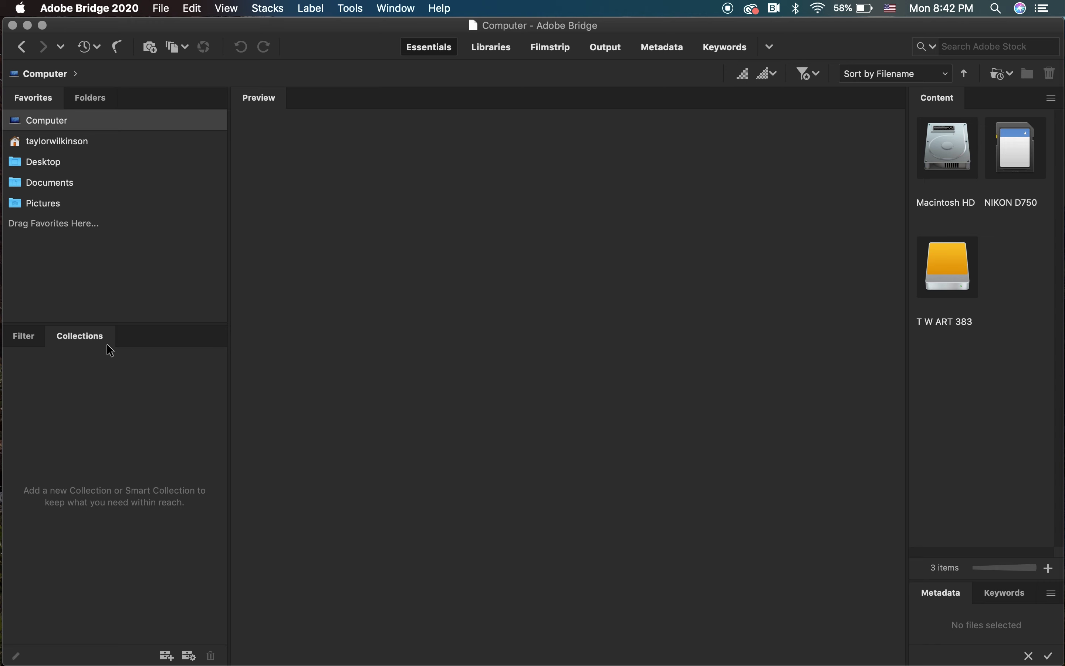
right_click(95, 335)
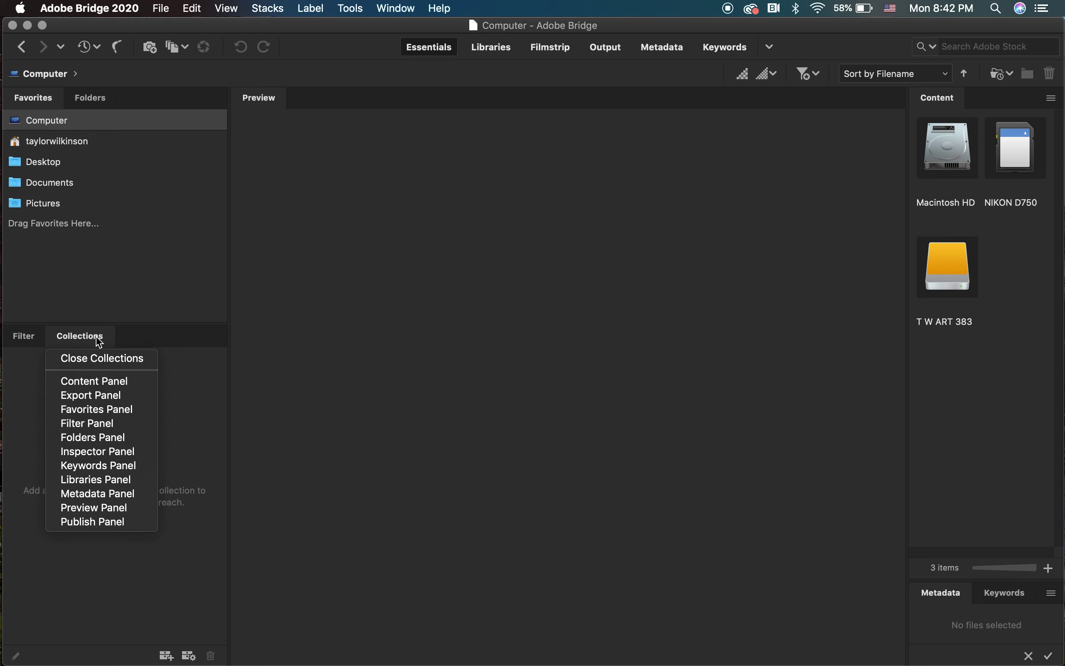
left_click(102, 360)
left_click_drag(104, 322, 112, 551)
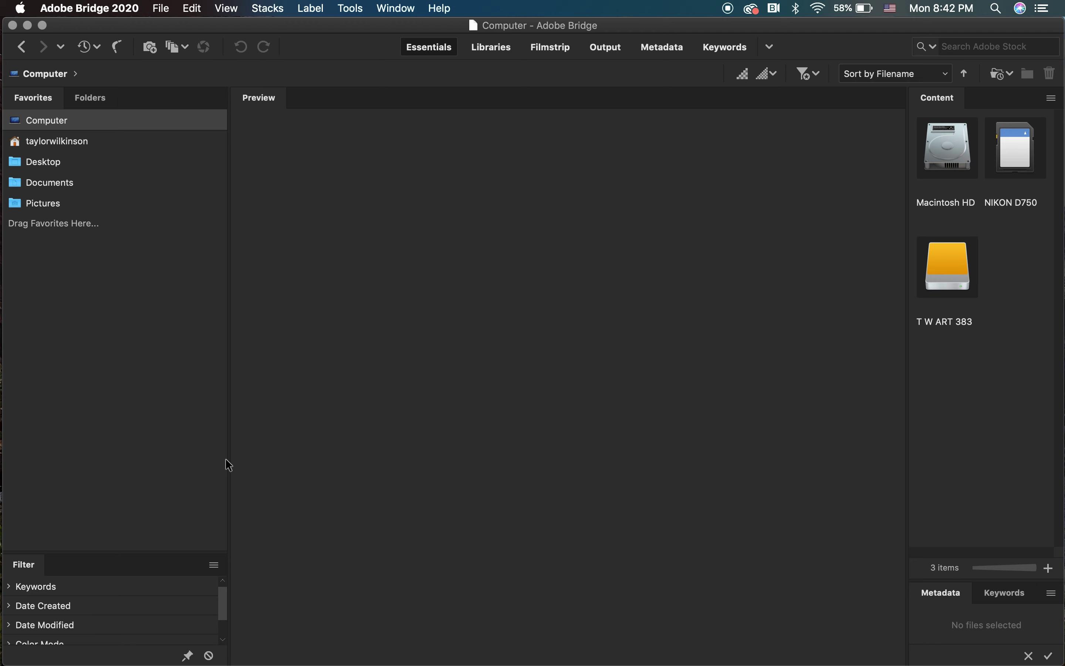
left_click_drag(228, 458, 170, 437)
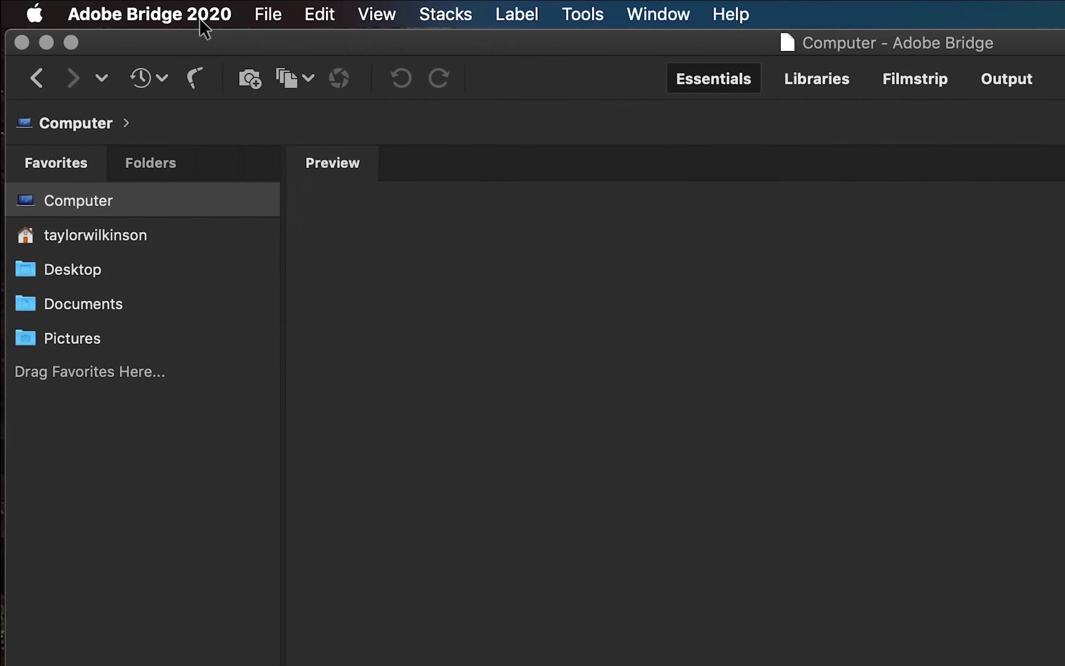
- Choose File > Get Photos from Camera to launch the Photo Downloader
left_click(268, 14)
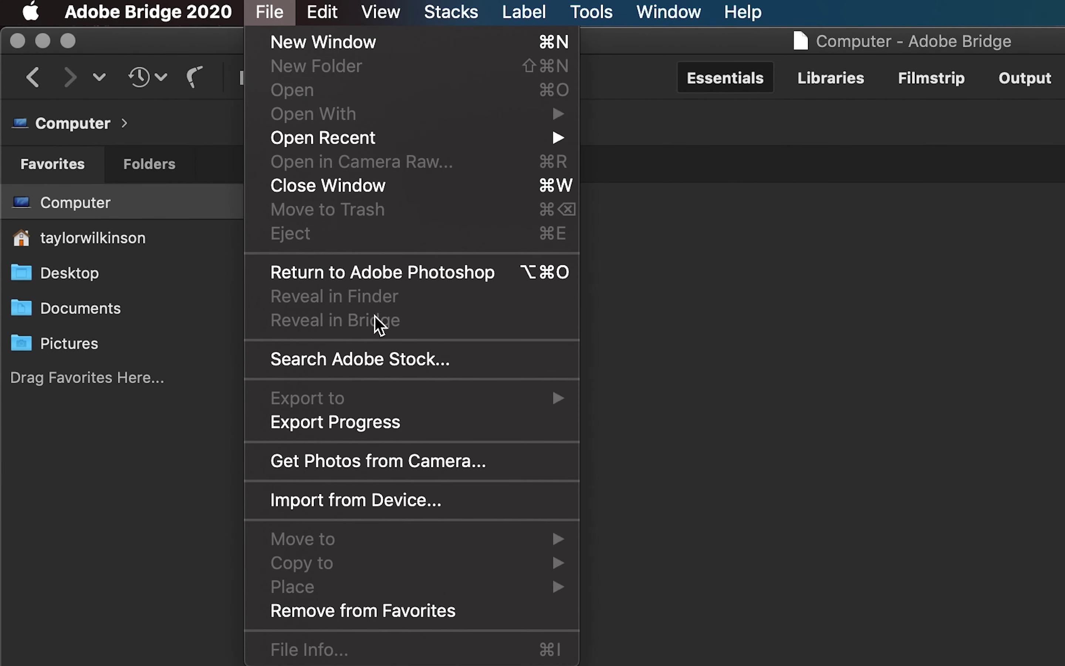
left_click(408, 458)
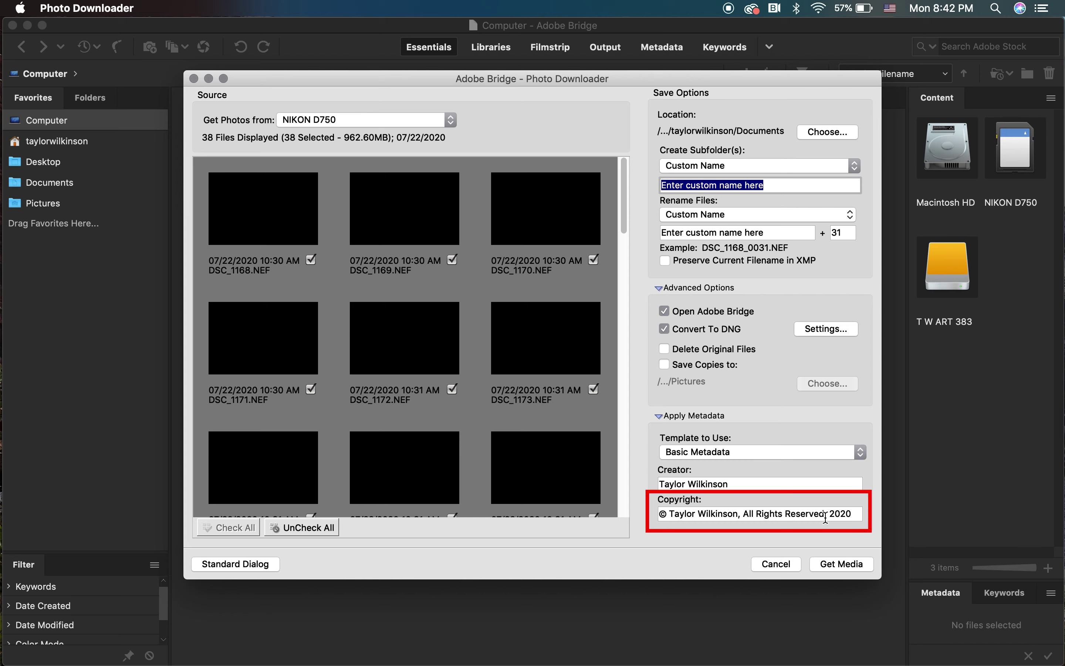
- Edit the copyright notice so it starts with '© 2020,' instead of ending with 2020
left_click(857, 510)
key("BackSpace")
key("BackSpace")
key("BackSpace")
key("BackSpace")
key("BackSpace")
key("BackSpace")
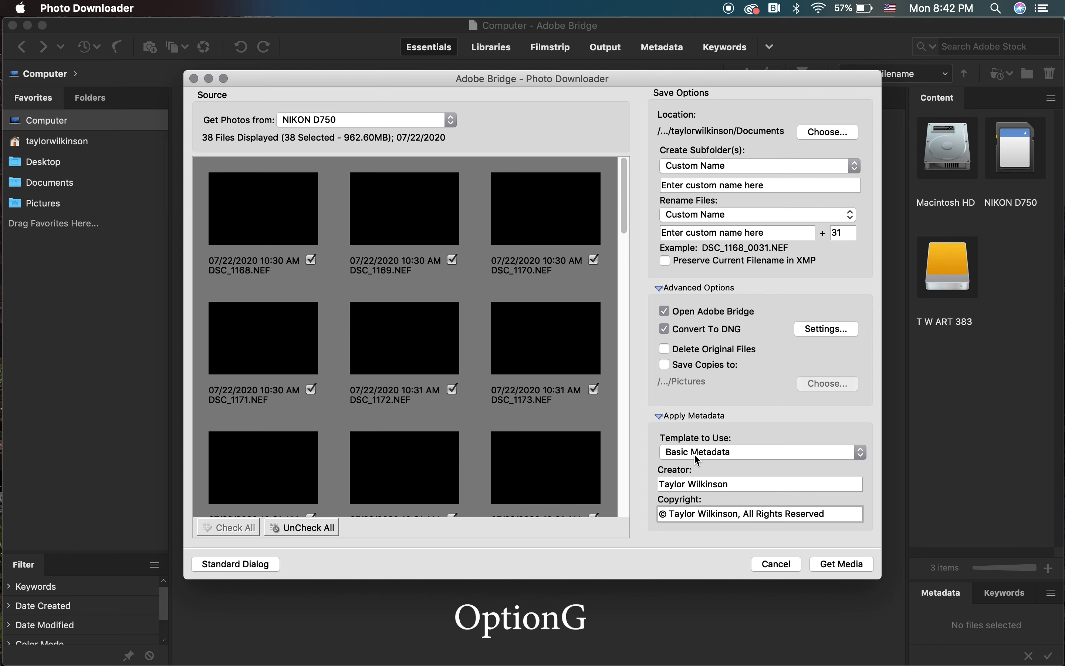
type("20")
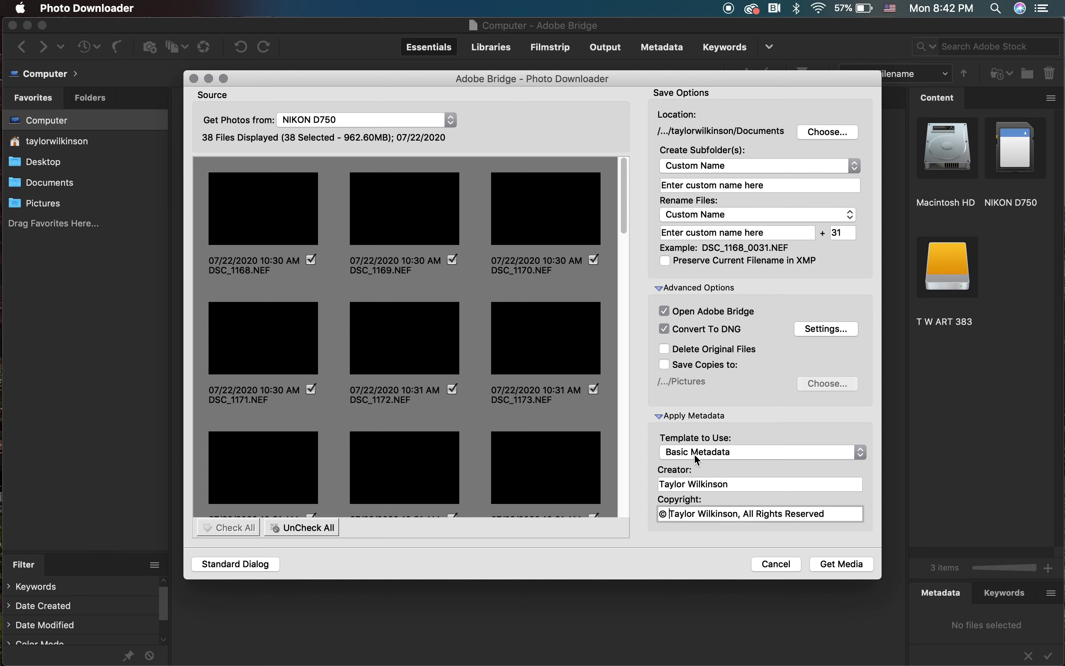
type("20")
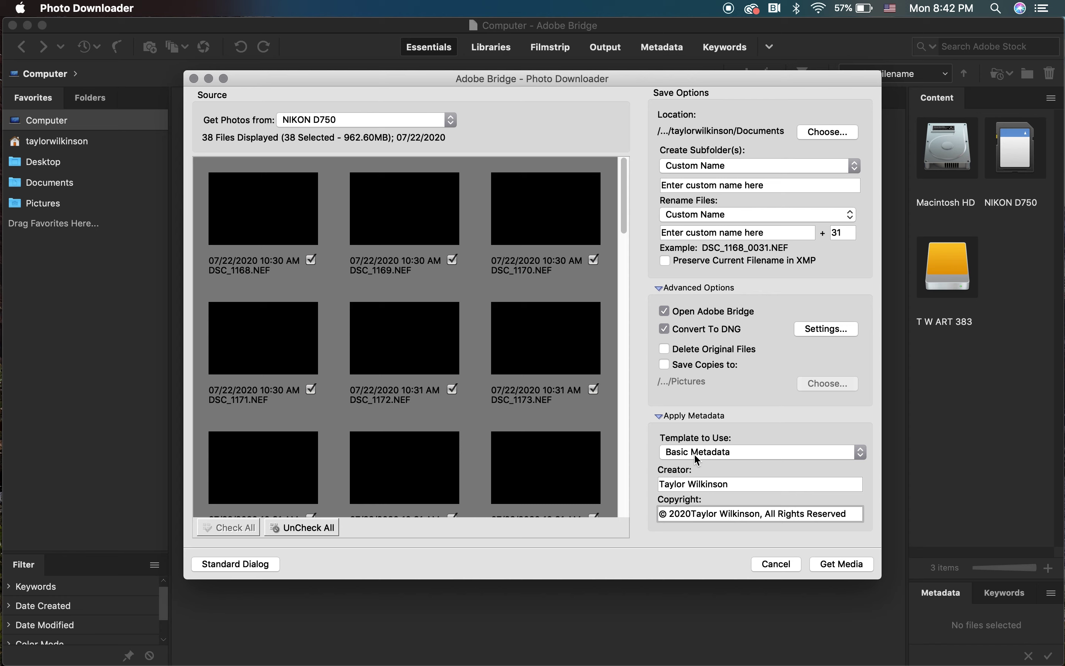
type(",")
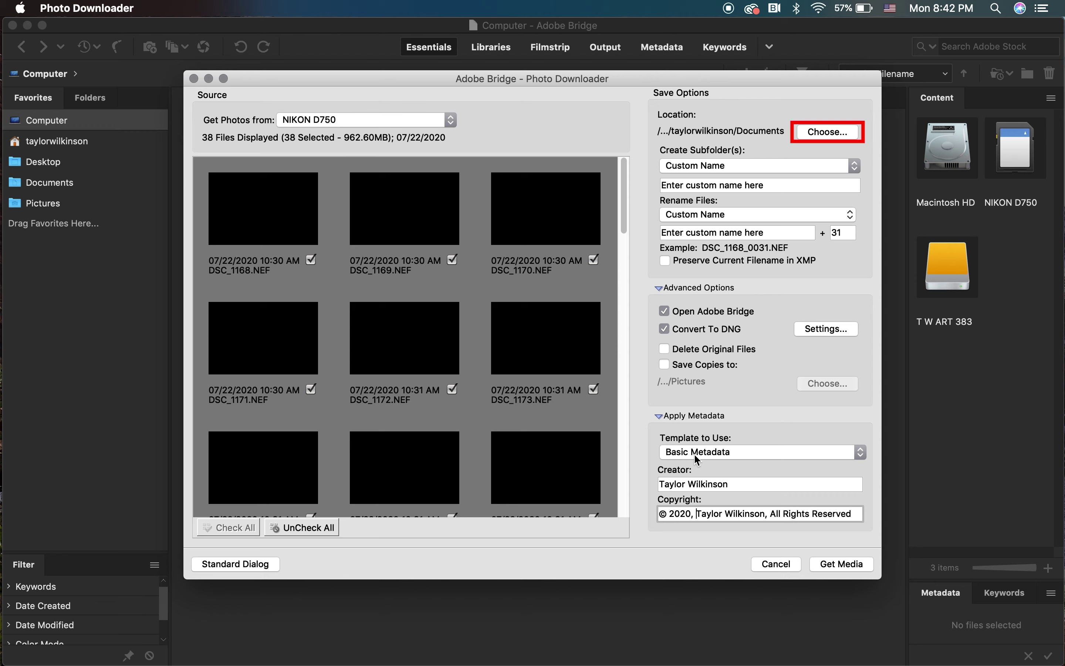
- Set the download location to T W ART 383 > Practice Uploud with no subfolder
left_click(838, 134)
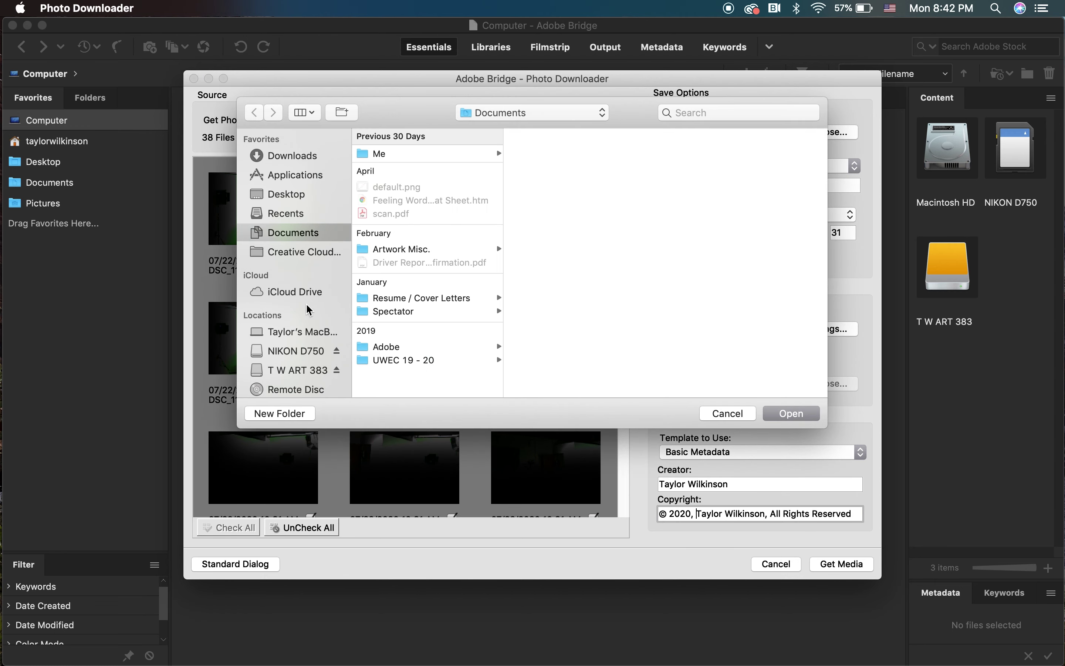
left_click(292, 372)
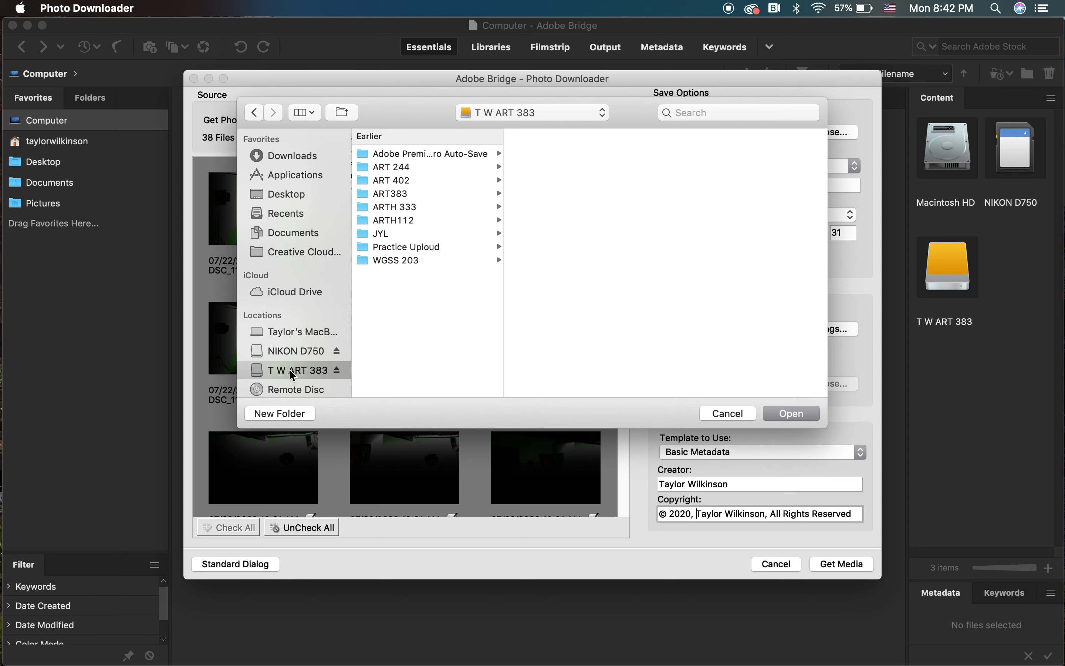
left_click(405, 247)
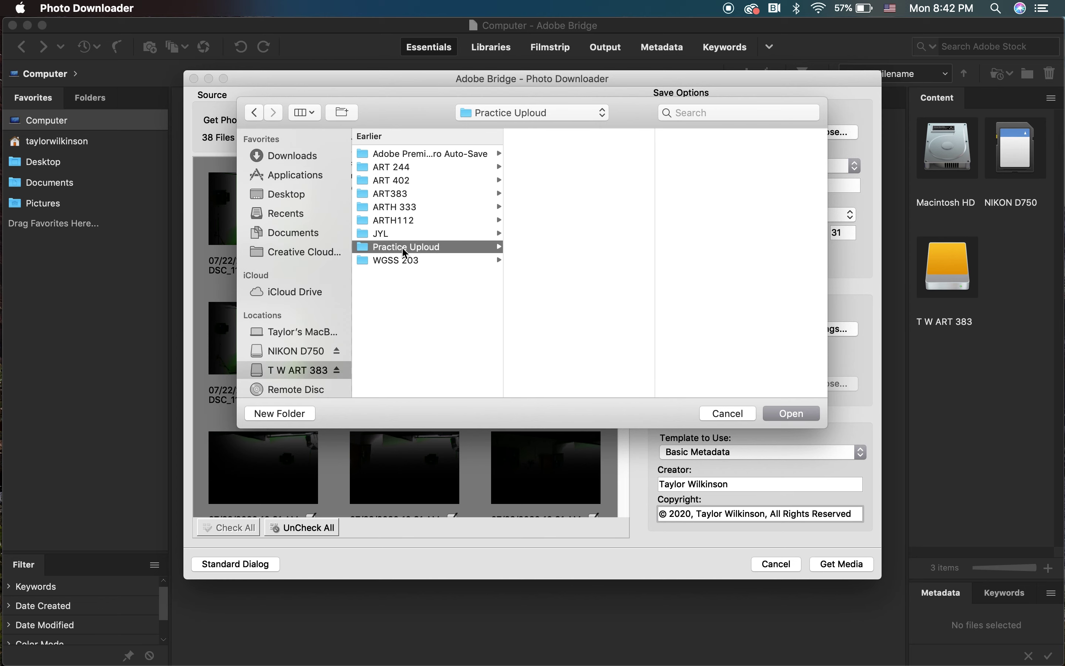
left_click(792, 414)
left_click(765, 166)
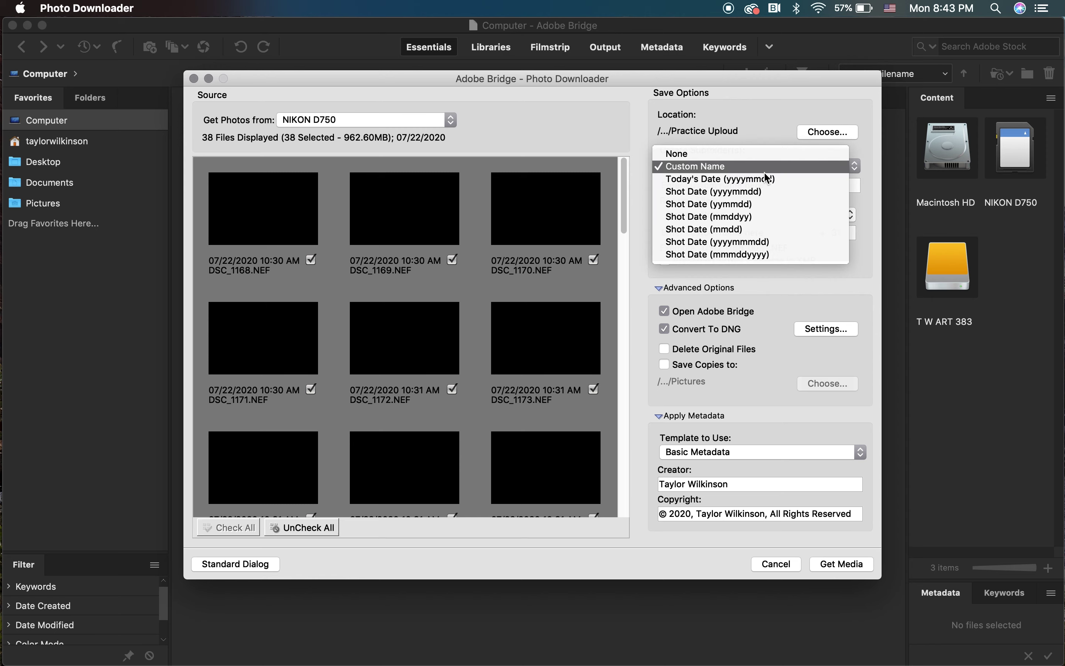
left_click(768, 154)
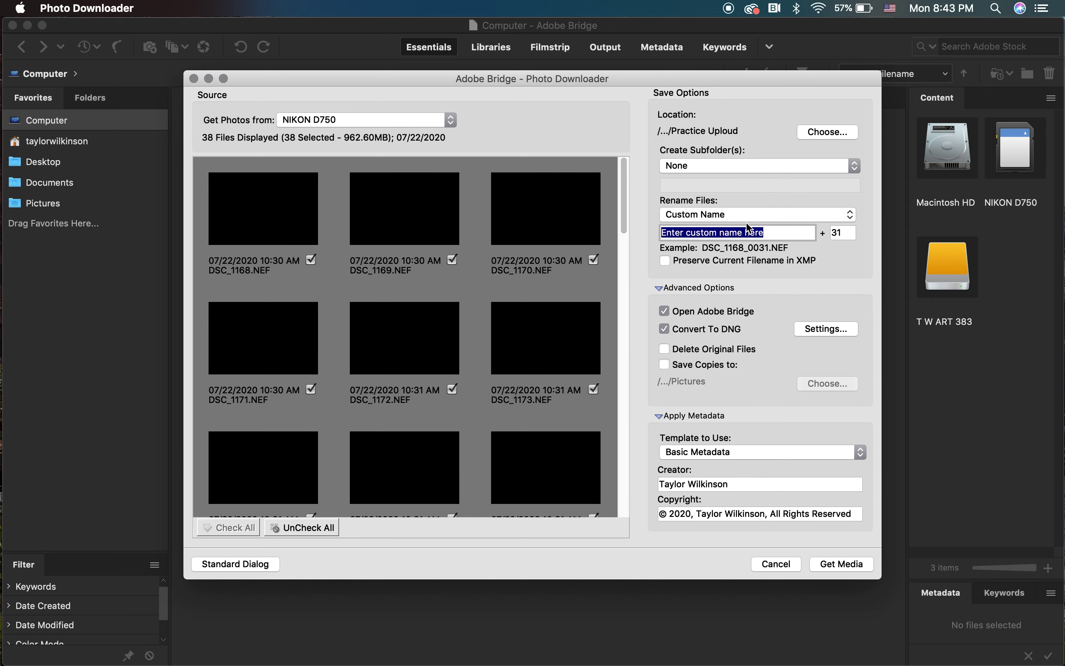
- Rename downloaded files to Practice_Upload with the sequence number starting at 1
type("Prat")
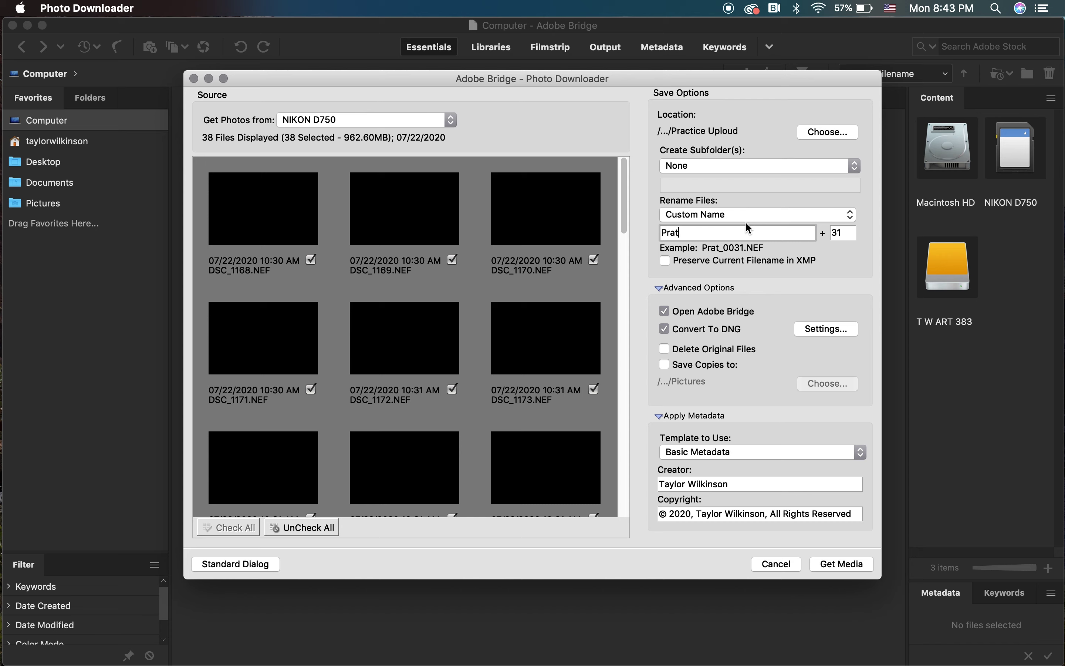
key("BackSpace")
type("ctice_Upl")
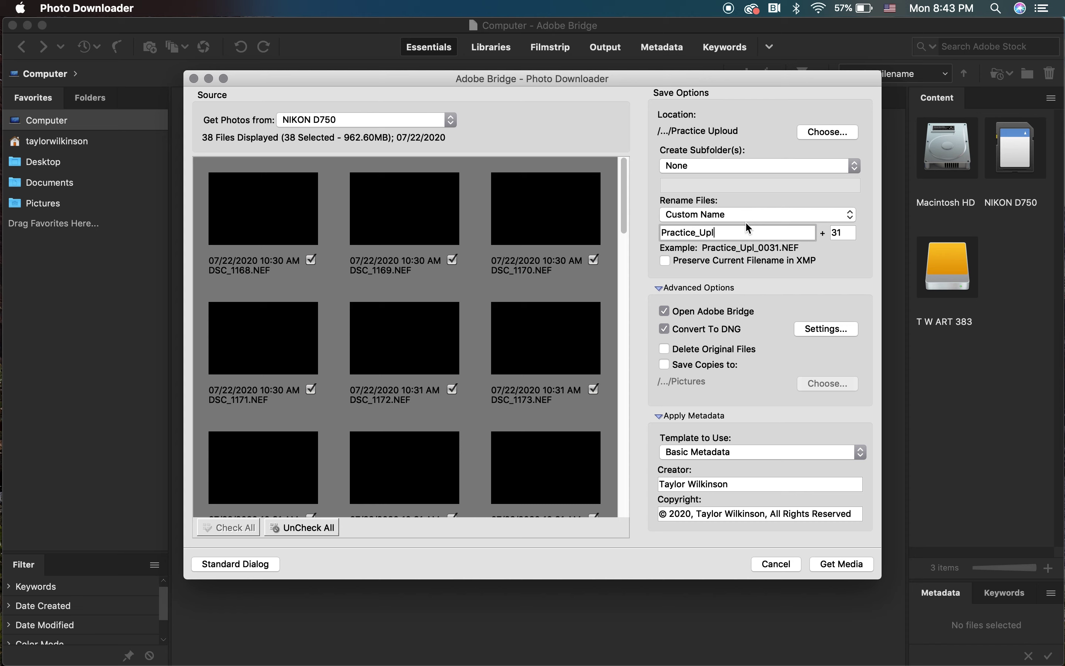
type("oad")
double_click(839, 233)
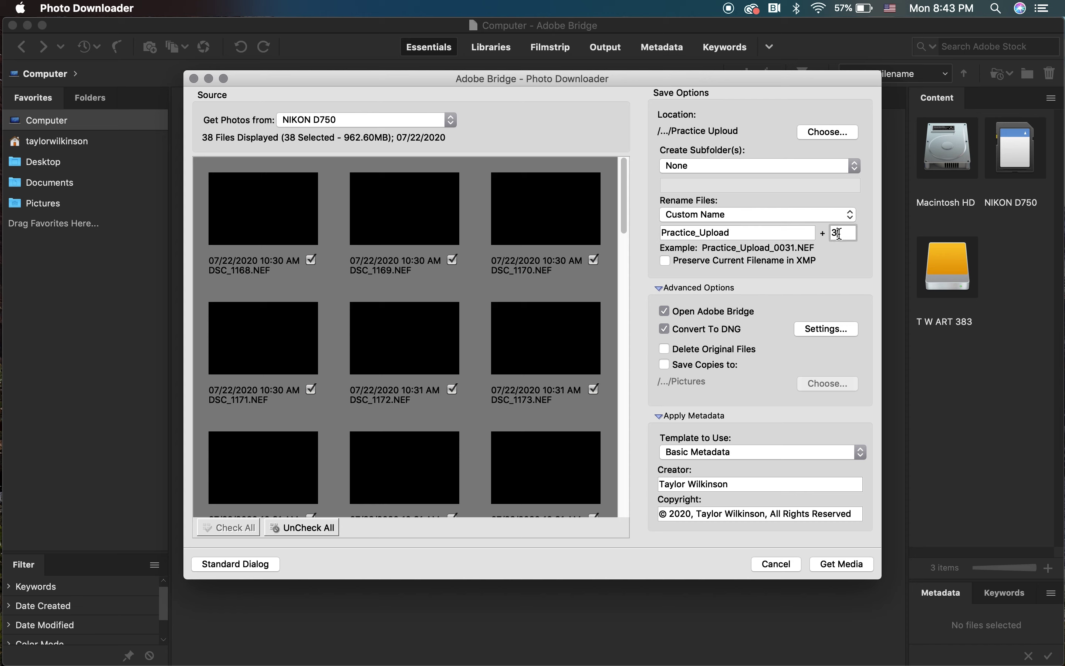
type("1")
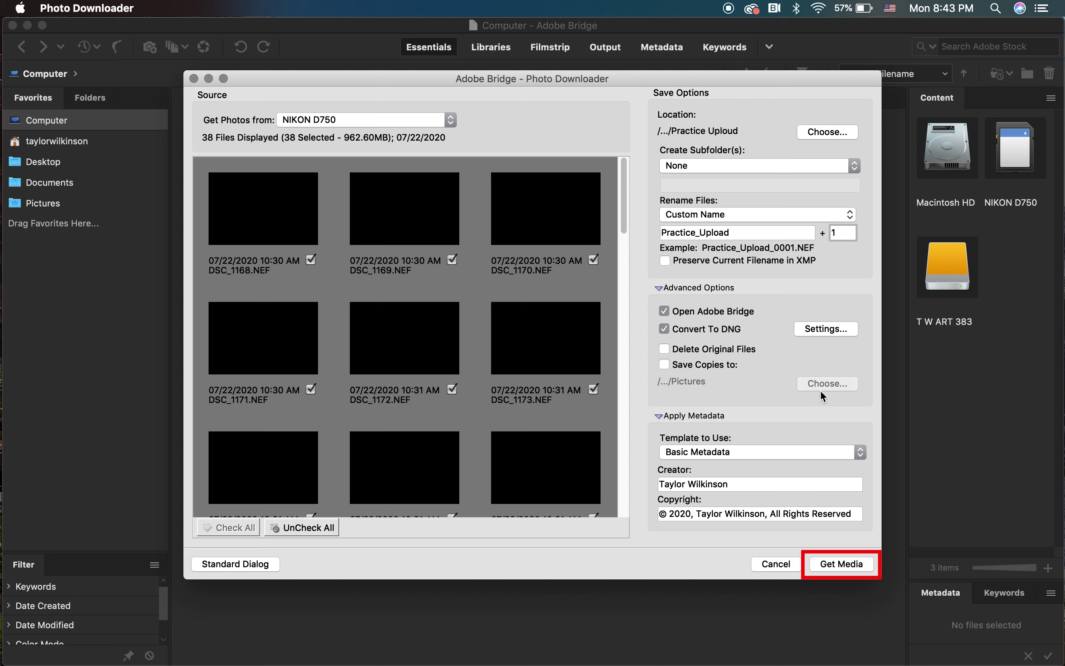
- Download the 38 photos as Practice_Upload DNG files into the Practice Uploud folder
left_click(833, 566)
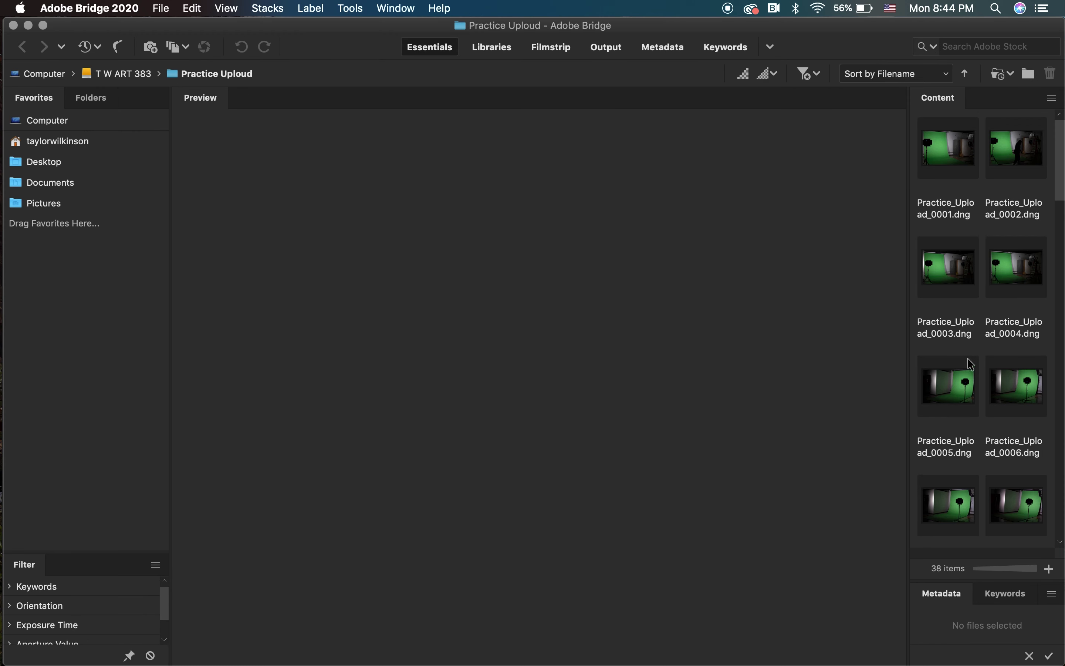
- Preview photo 0001, step through to 0005, then preview 0005–0008 and later 0001, 0006, 0007 together
left_click(956, 159)
key("Right")
key("Right")
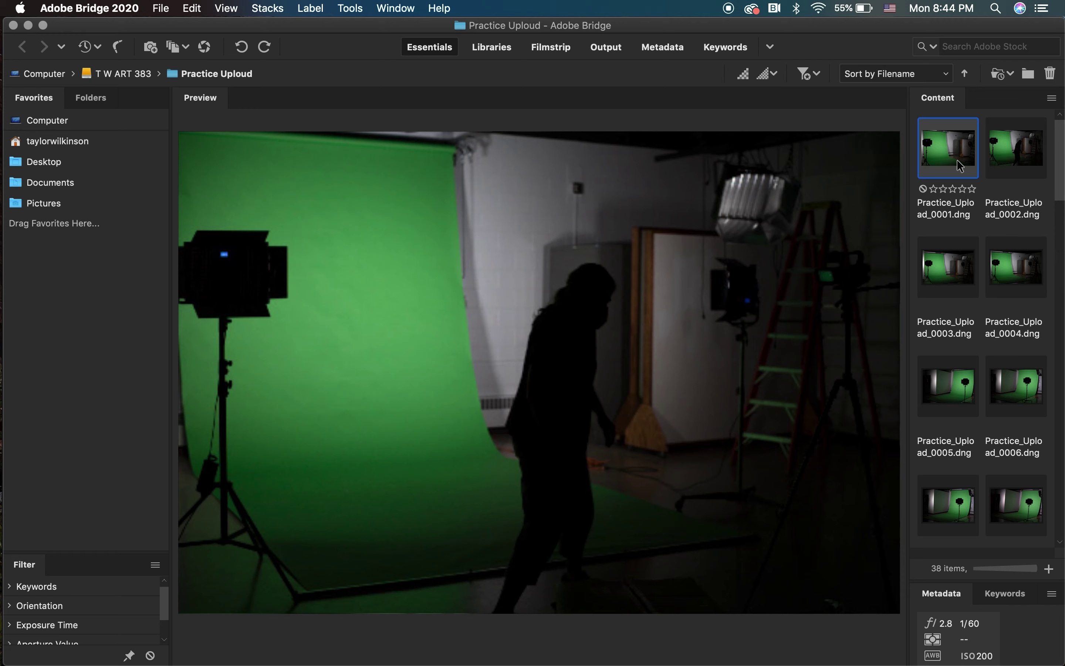
key("Right")
key("Right")
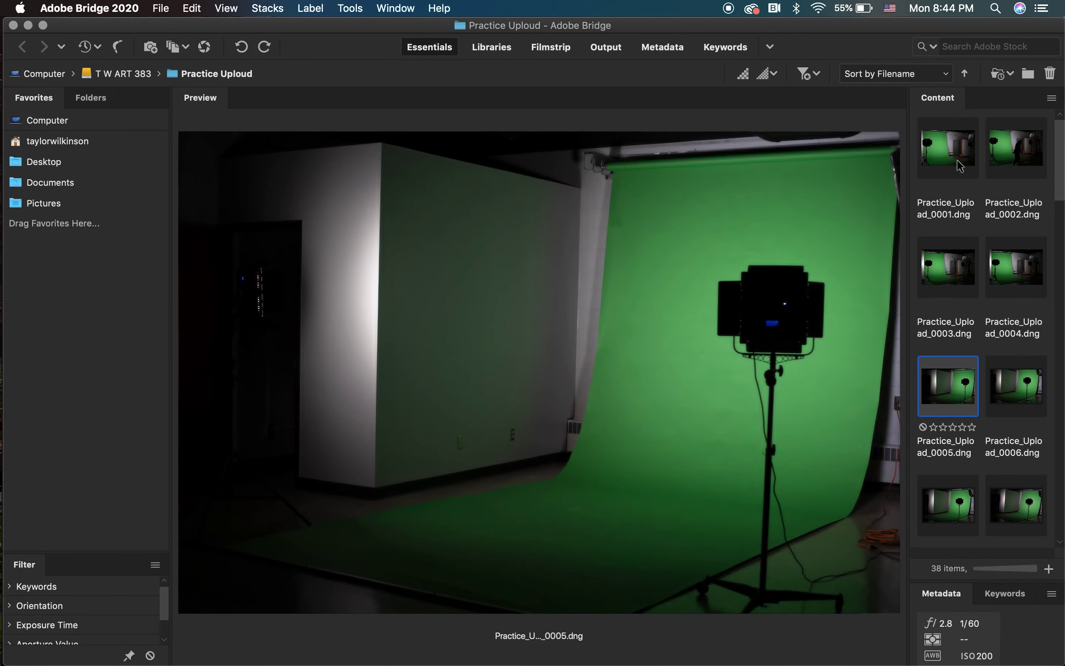
left_click(1010, 496, "shift")
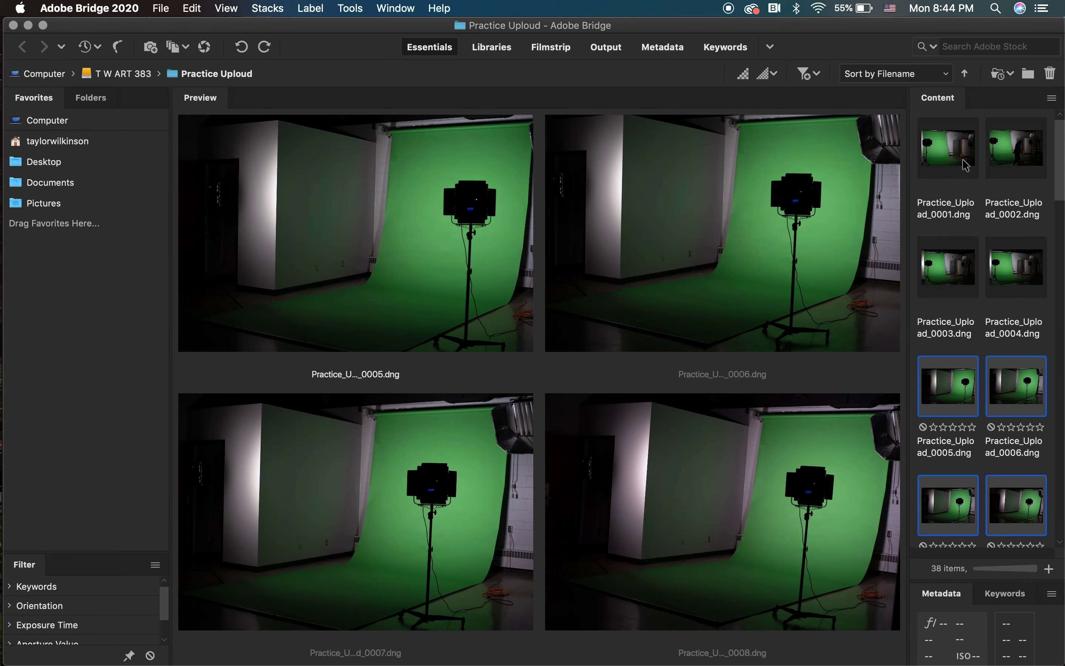
left_click(965, 165)
left_click(1024, 378, "super")
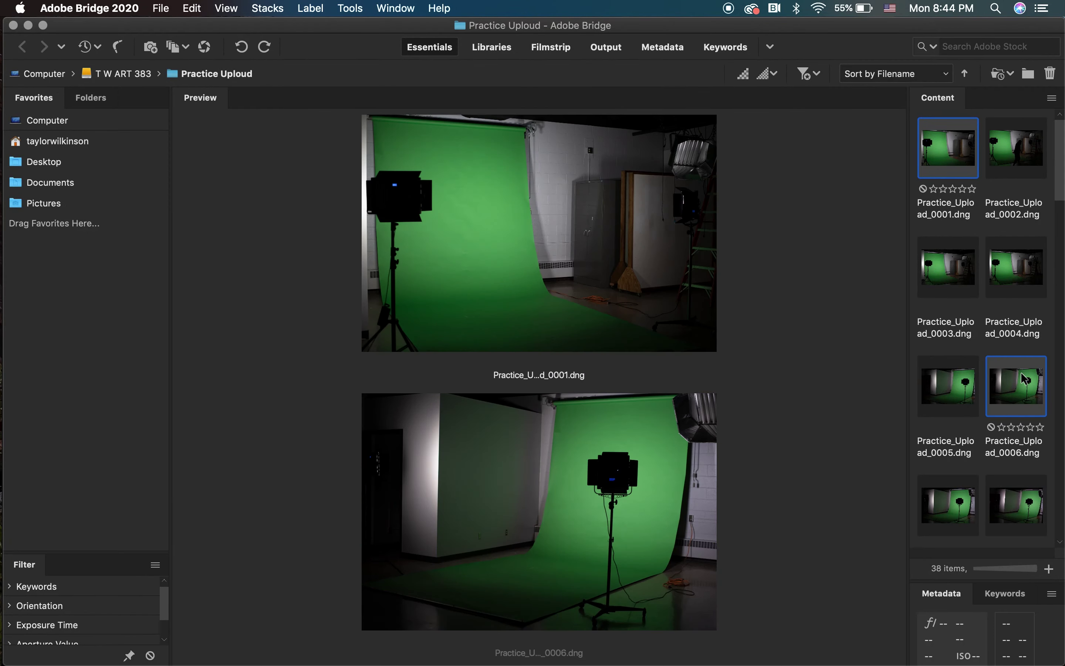